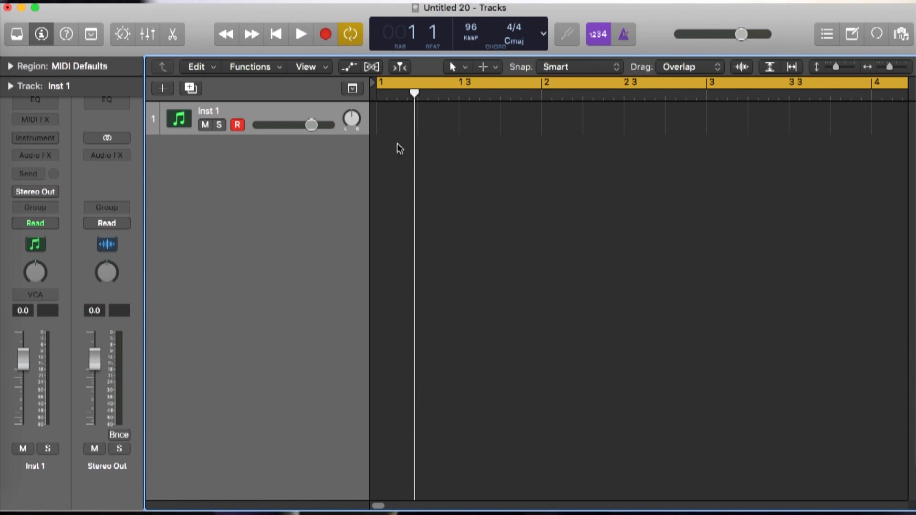
Step: Insert a Compressor on the Inst 1 track and move its window clear of the channel strip
left_click(36, 154)
mouse_move(62, 267)
left_click(199, 281)
left_click_drag(225, 23, 306, 10)
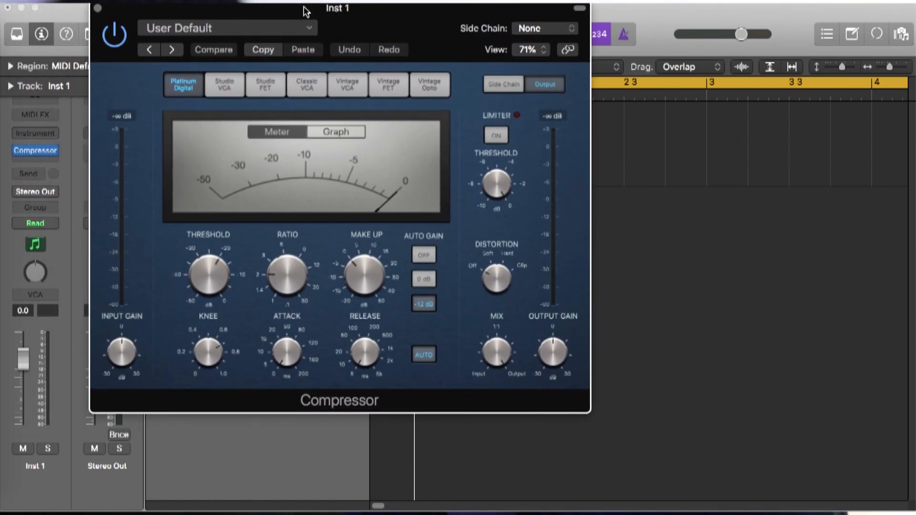
Step: Audition the Compressor's circuit models from Platinum Digital to Vintage Opto, settle on Vintage Opto and raise its threshold slightly
left_click(225, 87)
left_click(184, 89)
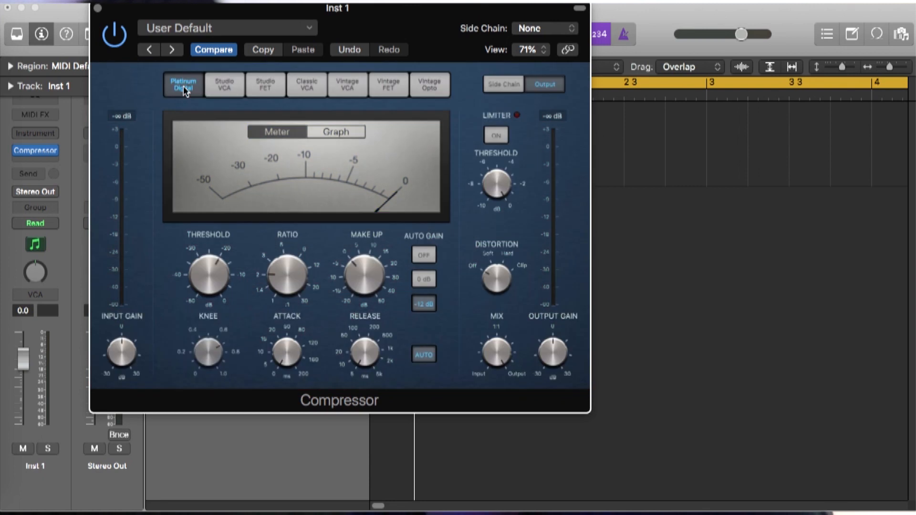
left_click(225, 86)
left_click(265, 86)
left_click(315, 91)
left_click(347, 92)
left_click(428, 86)
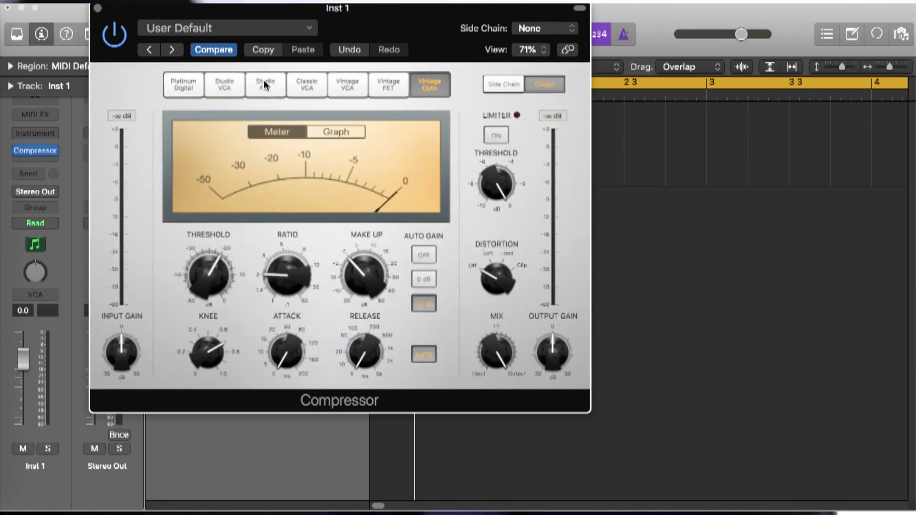
left_click(174, 79)
left_click(224, 85)
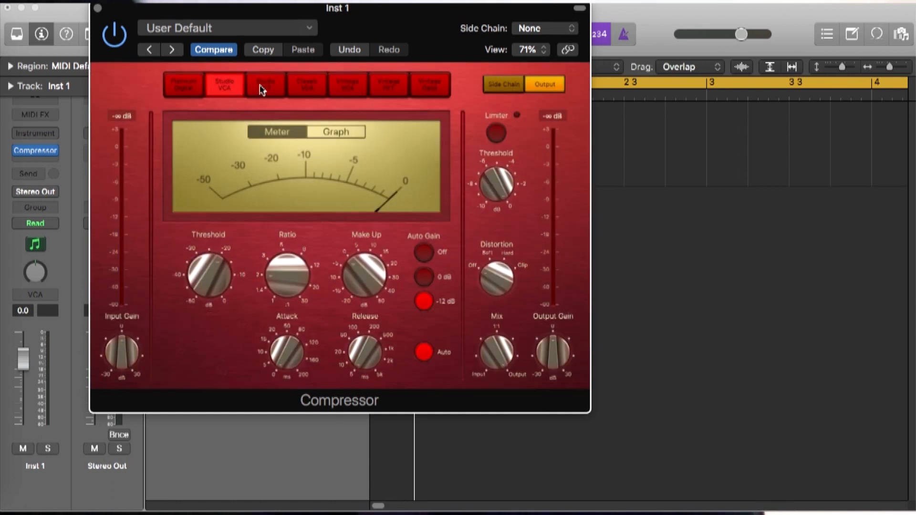
left_click(265, 86)
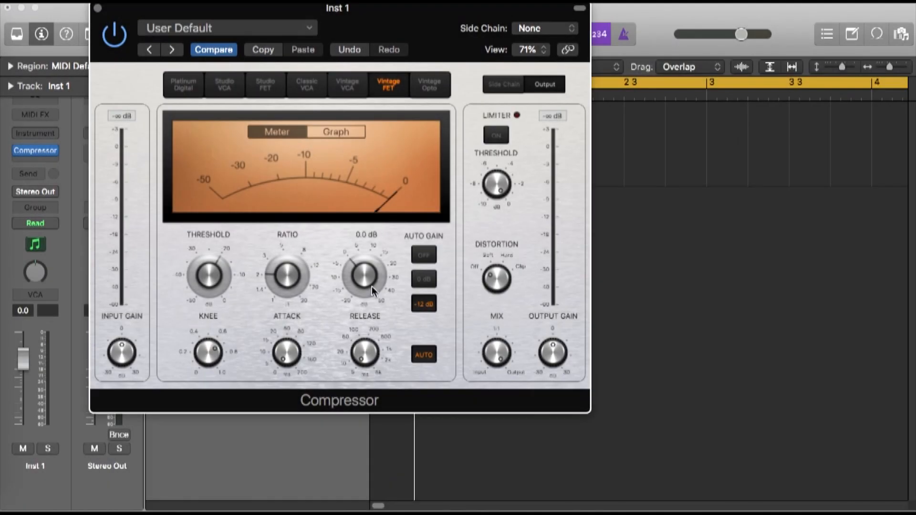
left_click(220, 85)
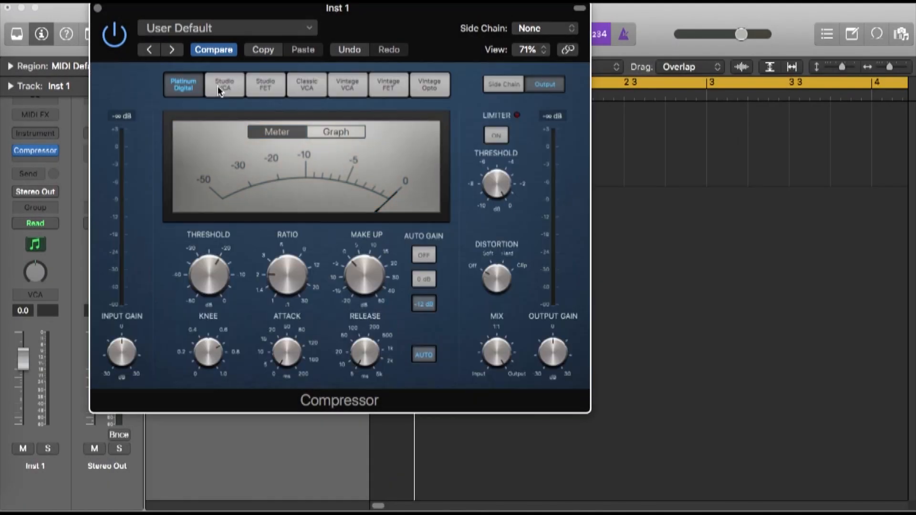
left_click(247, 87)
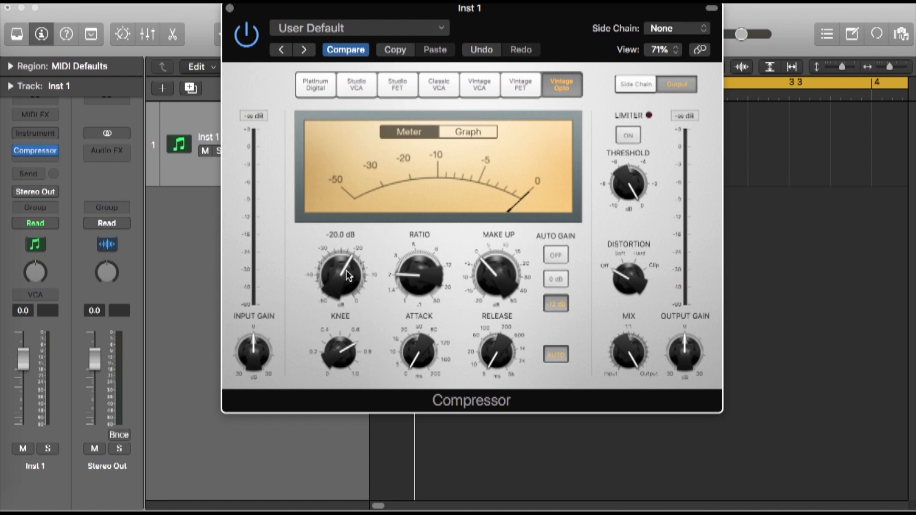
mouse_move(346, 276)
left_mouse_down()
mouse_move(350, 247)
mouse_move(352, 310)
mouse_move(357, 267)
left_mouse_up()
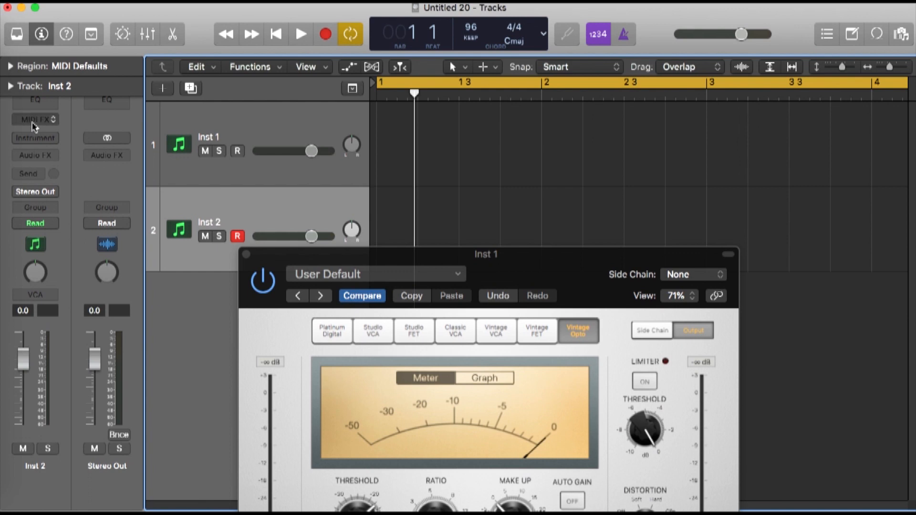
Step: Load the EXS24 sampler as the instrument on the Inst 2 track and reposition its window
left_click(36, 136)
left_click(59, 167)
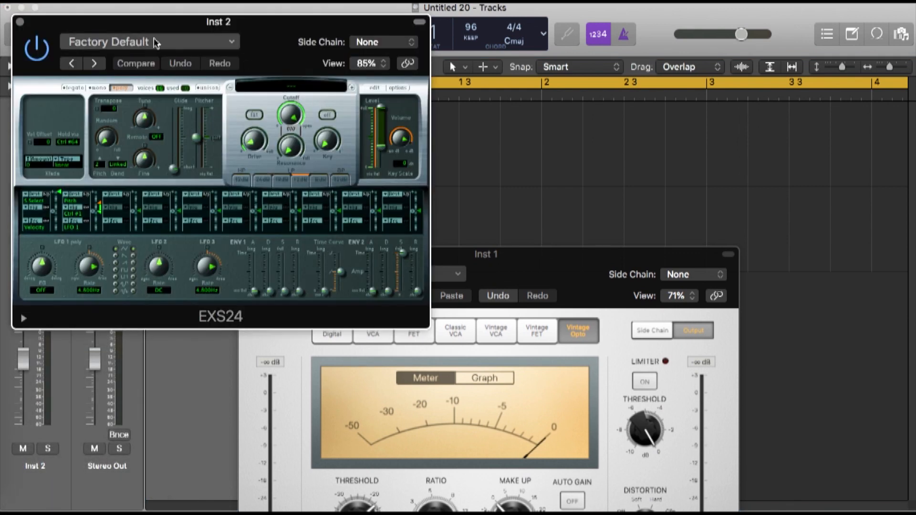
left_click_drag(172, 23, 398, 55)
Step: Search the sound library for piano, load Yamaha Grand Piano into the EXS24 and close the sampler window
left_click(26, 35)
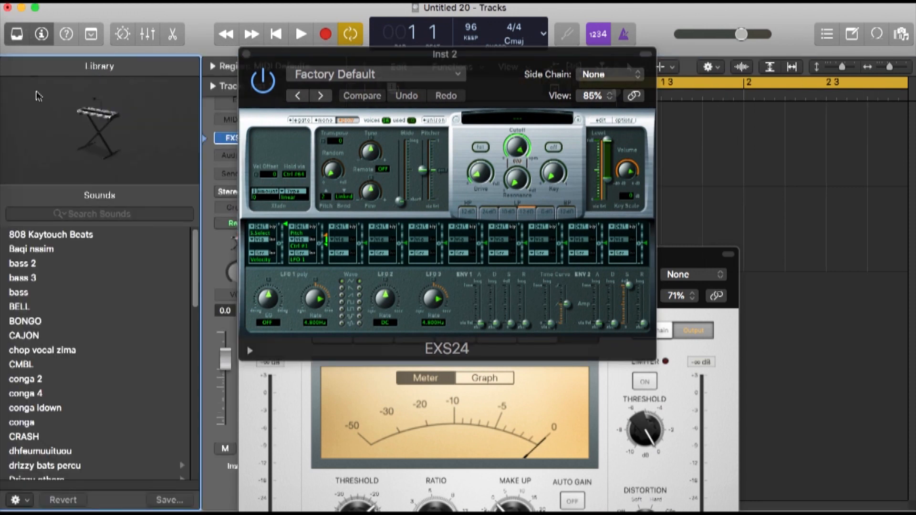
left_click(50, 215)
type("plan")
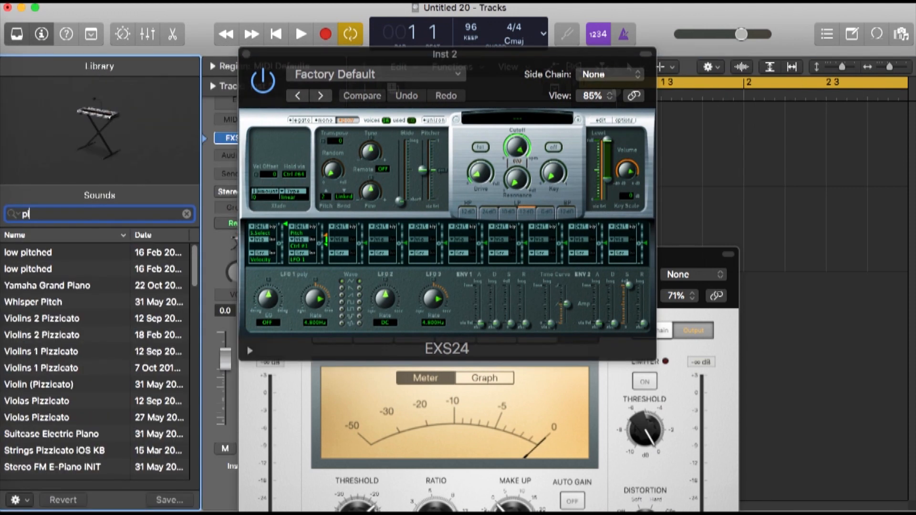
left_click(74, 252)
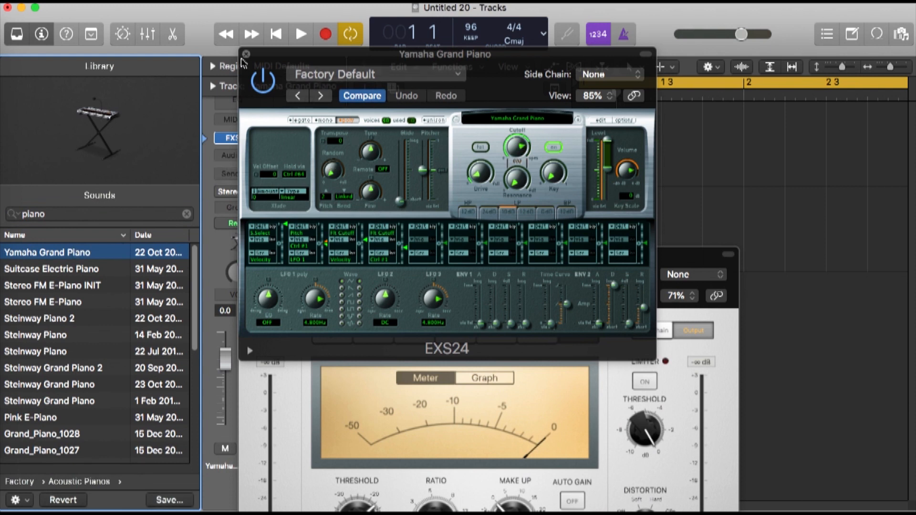
left_click(246, 54)
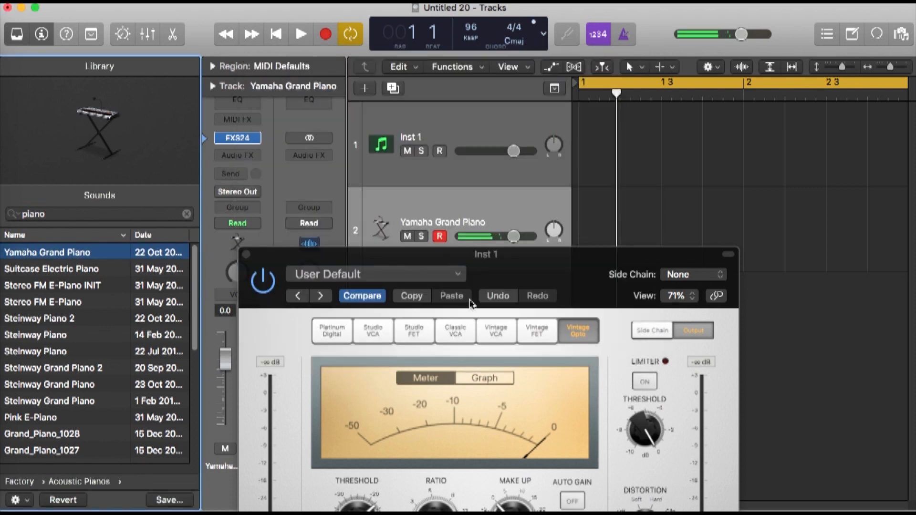
Step: Insert a Compressor on the Yamaha Grand Piano track, keeping the Inst 1 Compressor window out of the way
left_click_drag(462, 259, 670, 79)
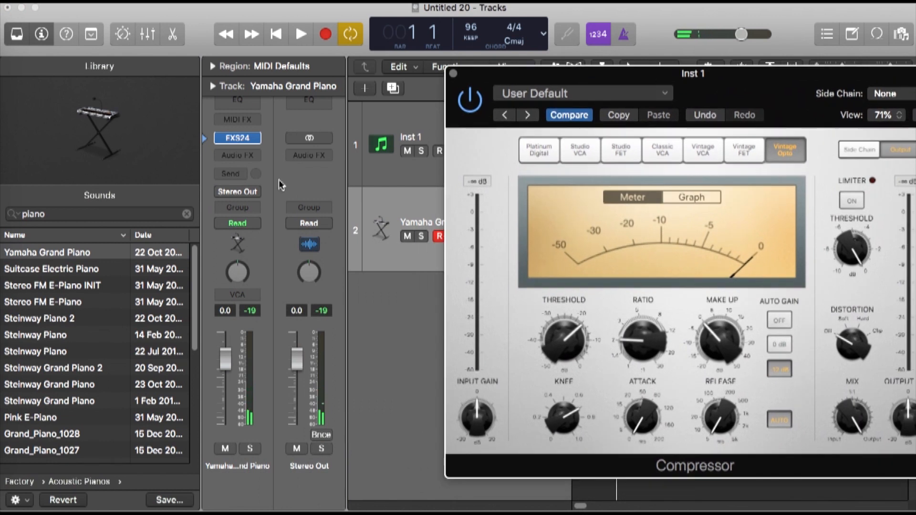
left_click(237, 155)
mouse_move(260, 278)
left_click(373, 290)
left_click_drag(661, 73, 711, 73)
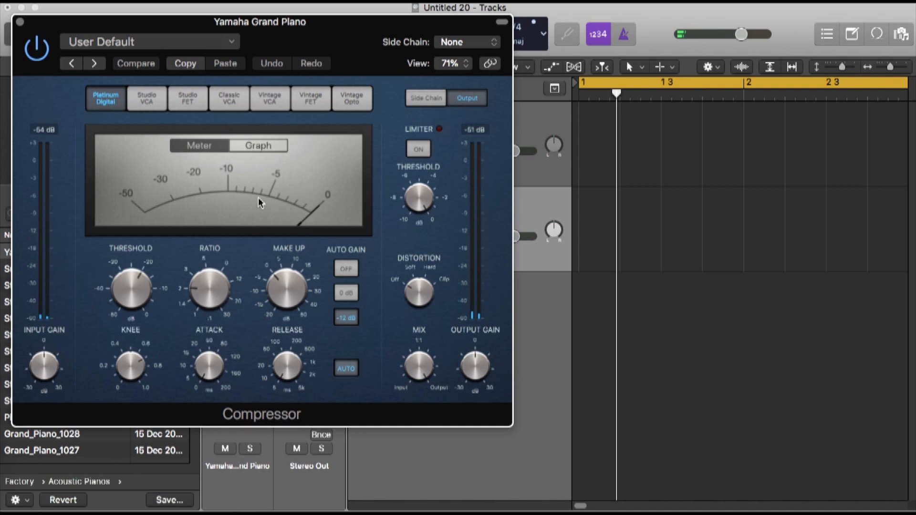
Step: Lower the piano track Compressor's threshold to about -39.5 dB, and raise it again
mouse_move(178, 289)
mouse_move(135, 281)
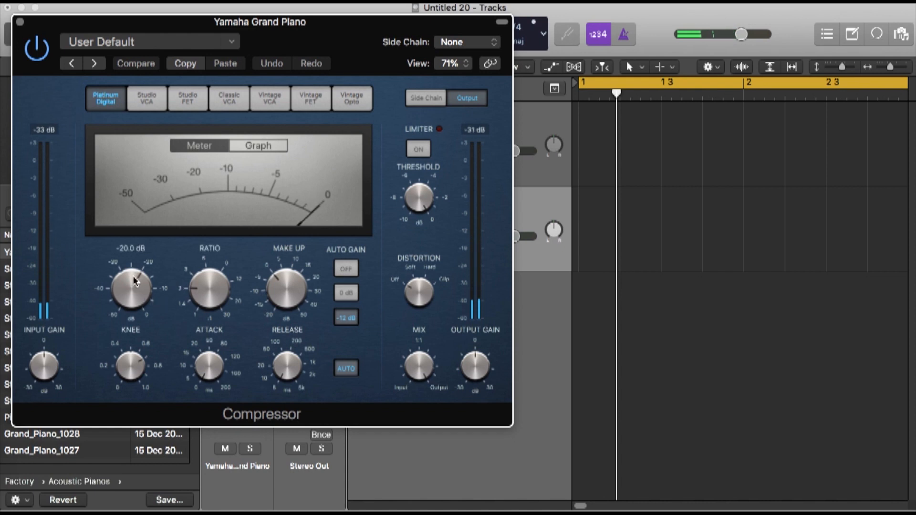
left_click_drag(135, 282, 136, 310)
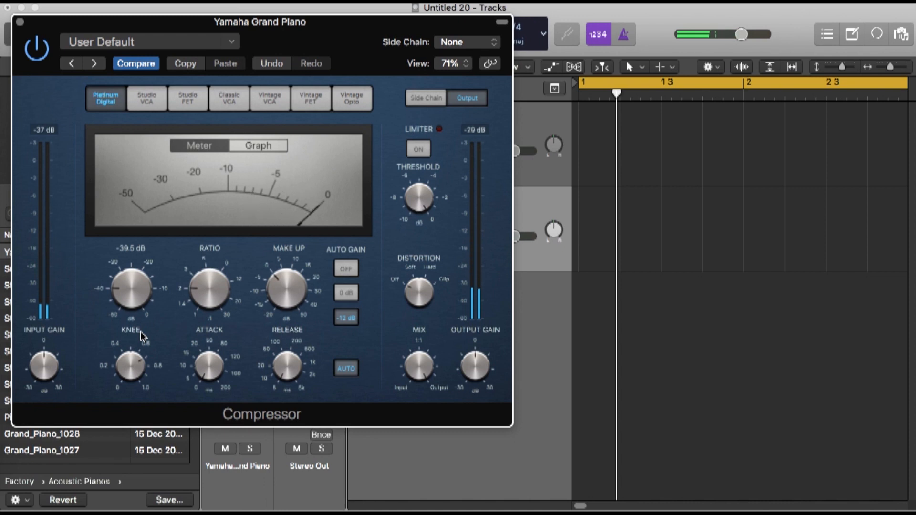
left_click_drag(140, 331, 145, 147)
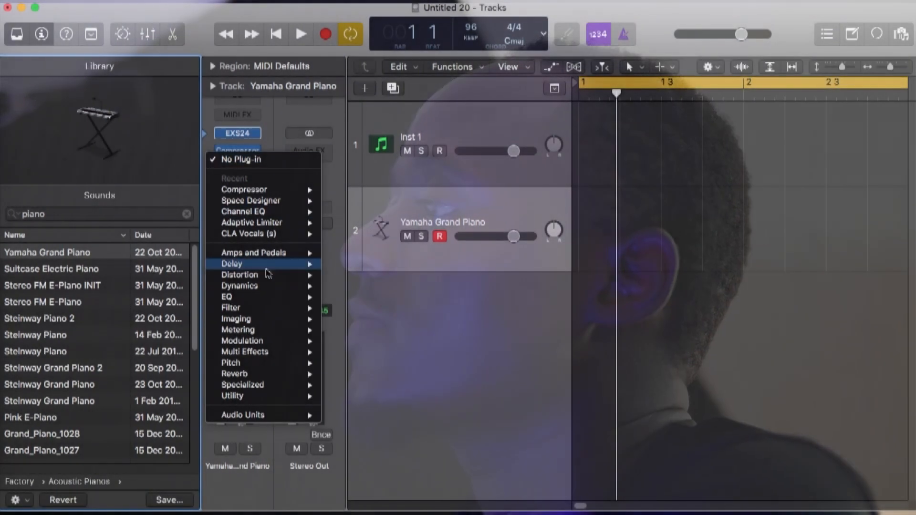
Step: Insert a Channel EQ after the Compressor on the Yamaha Grand Piano track
mouse_move(277, 331)
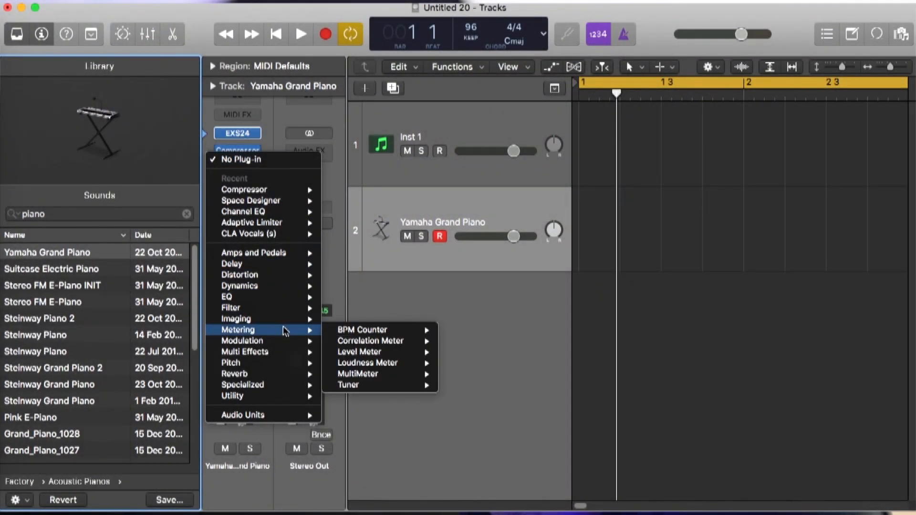
mouse_move(286, 297)
left_click(377, 298)
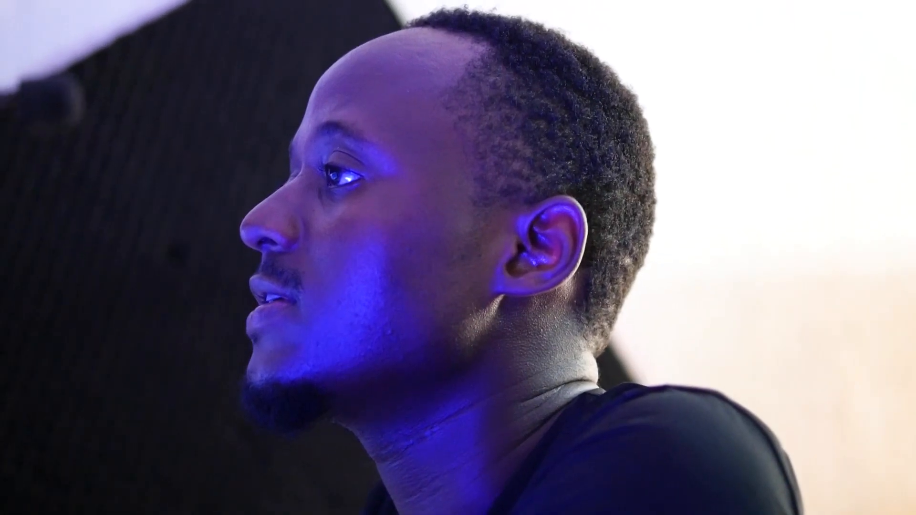
Step: Sweep the Channel EQ's low-cut filter up to about 94 Hz and back to 29 Hz, and boost the 500 Hz band
left_click(94, 209)
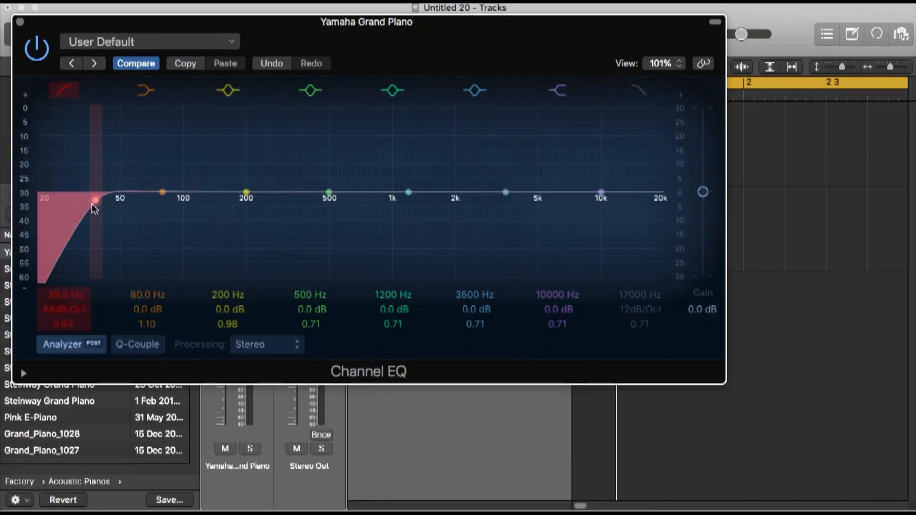
left_click_drag(95, 201, 186, 207)
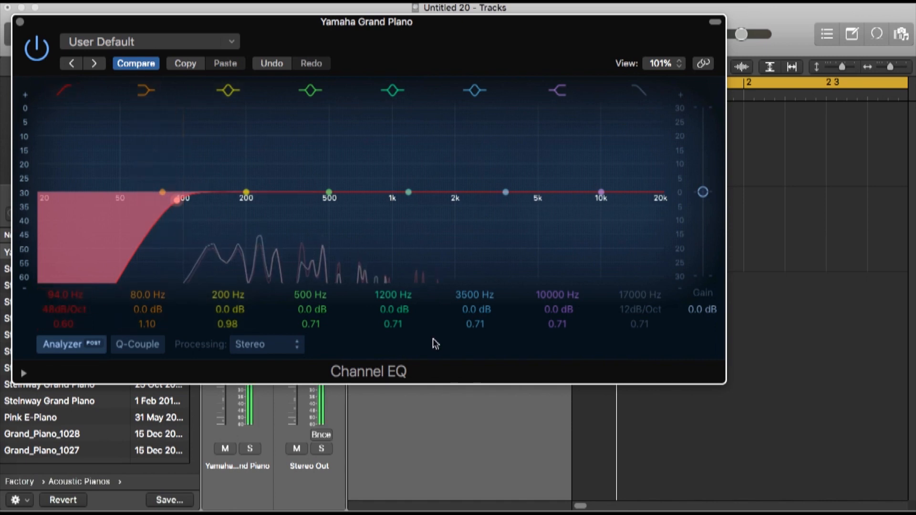
left_click_drag(178, 204, 71, 195)
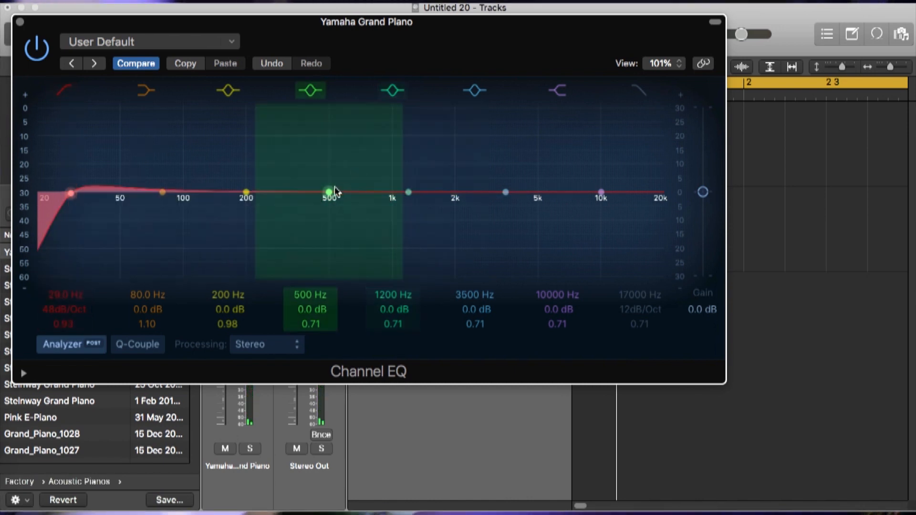
left_click_drag(329, 191, 330, 103)
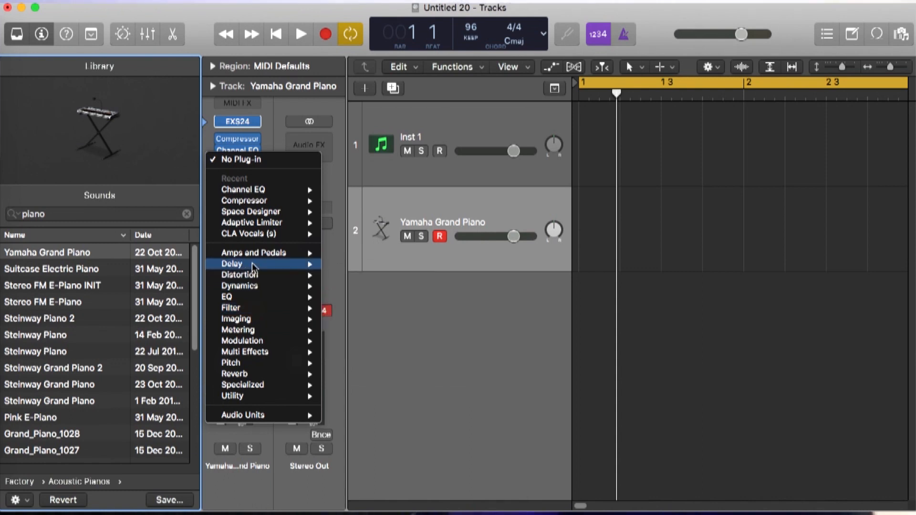
Step: Insert a Stereo Delay on the Yamaha Grand Piano track and set the left delay's low cut to 550 Hz
mouse_move(286, 264)
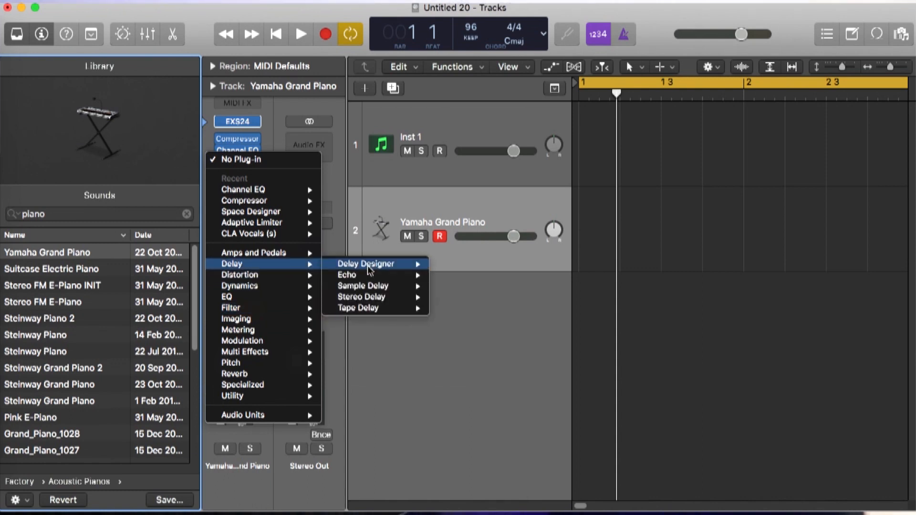
left_click(367, 298)
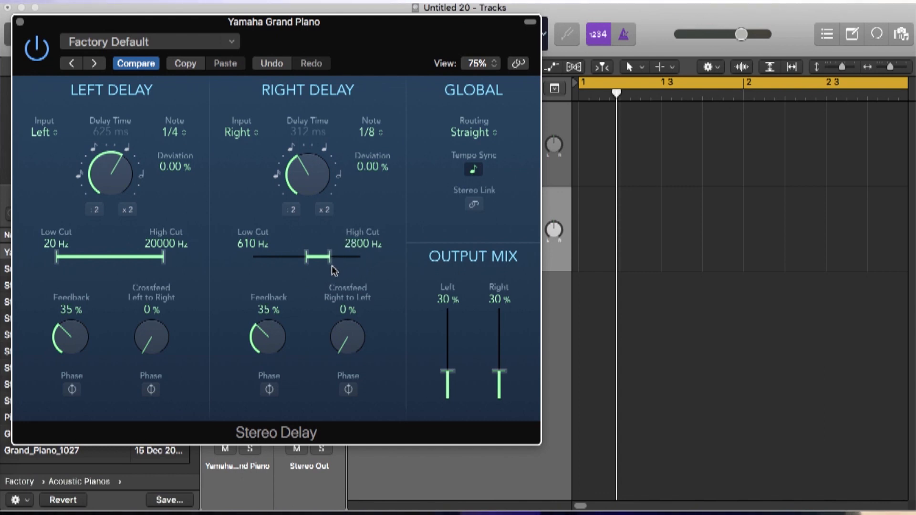
left_click_drag(57, 257, 124, 258)
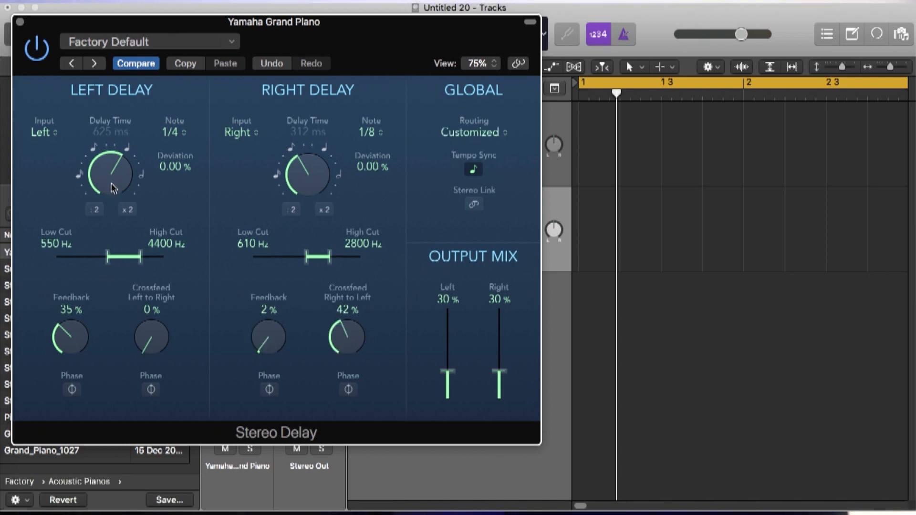
Step: Set the left delay time to a 1/4 note with -7.00 % deviation and close the Stereo Delay
left_click_drag(111, 184, 110, 175)
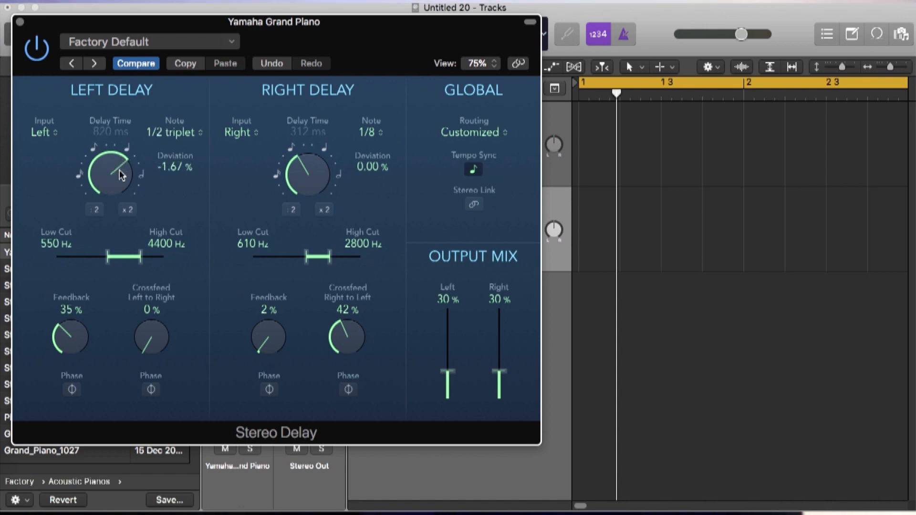
left_click_drag(118, 179, 118, 187)
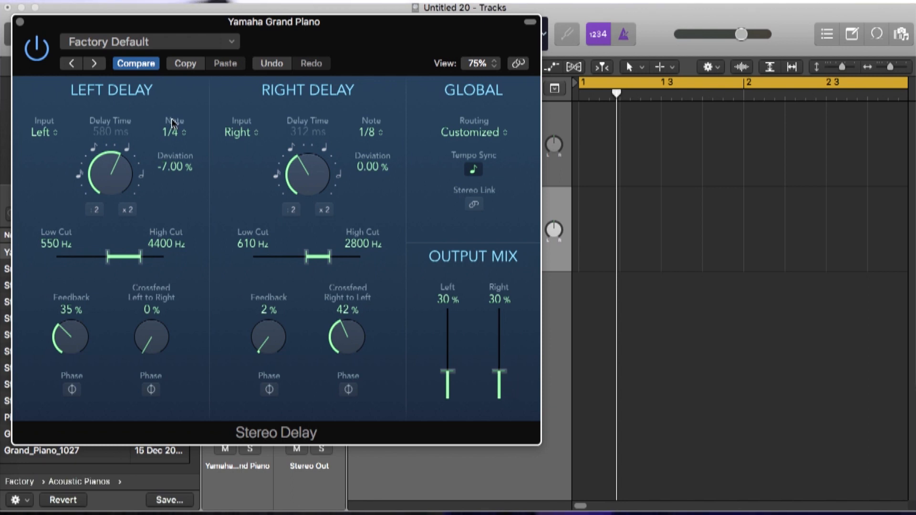
left_click(20, 22)
Step: Insert the ChromaVerb reverb after the Stereo Delay on the Yamaha Grand Piano track
left_click(237, 160)
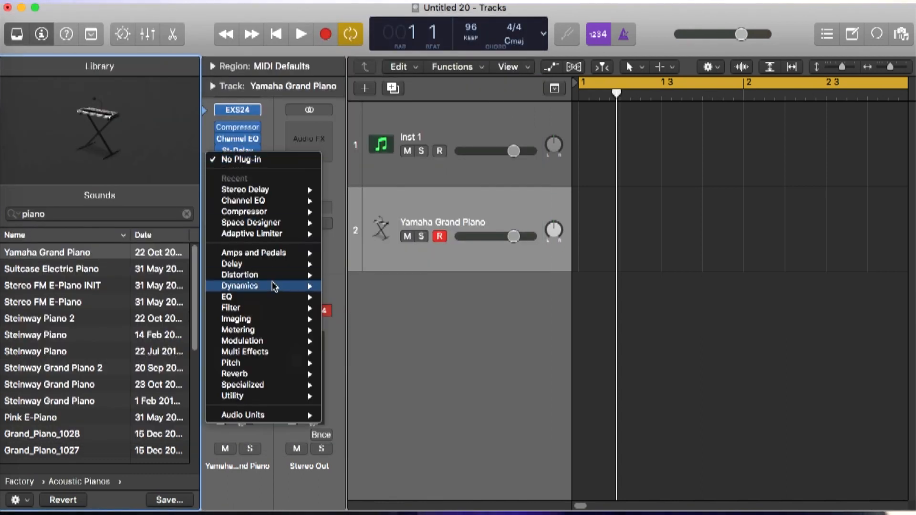
mouse_move(279, 281)
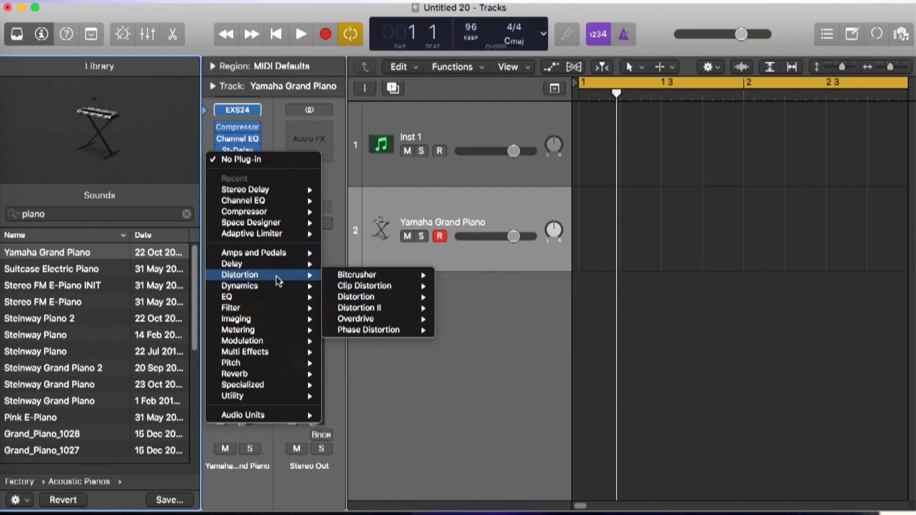
left_click(395, 382)
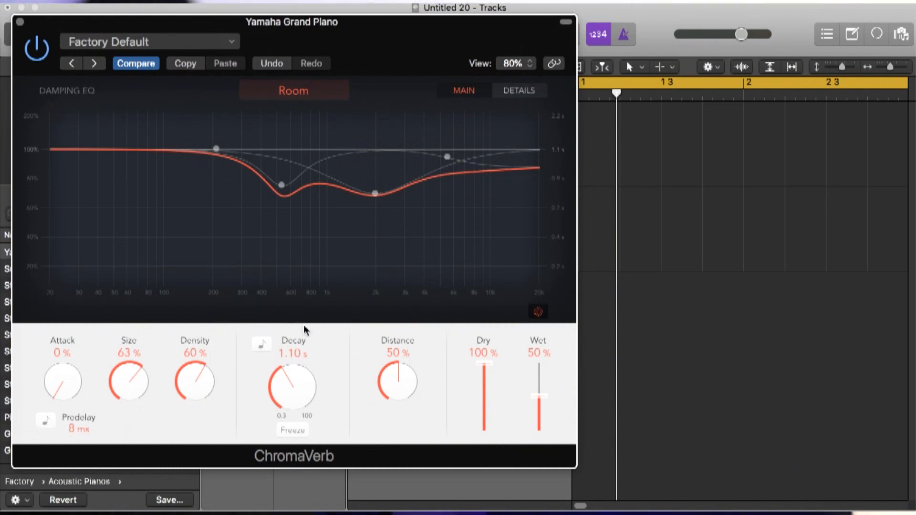
Step: Set ChromaVerb's distance to 55 % and wet level to 0 %, and close the plug-in
left_click_drag(89, 21, 214, 37)
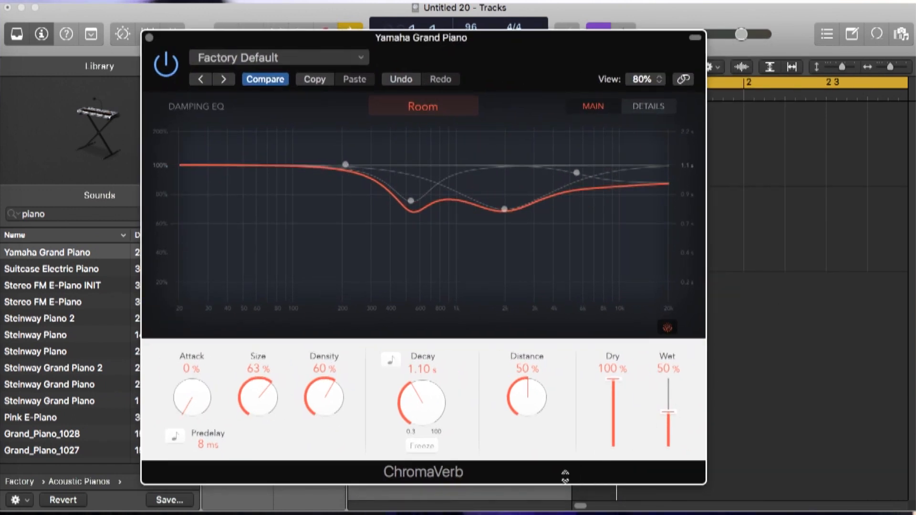
mouse_move(529, 402)
left_mouse_down()
mouse_move(529, 378)
mouse_move(531, 404)
left_mouse_up()
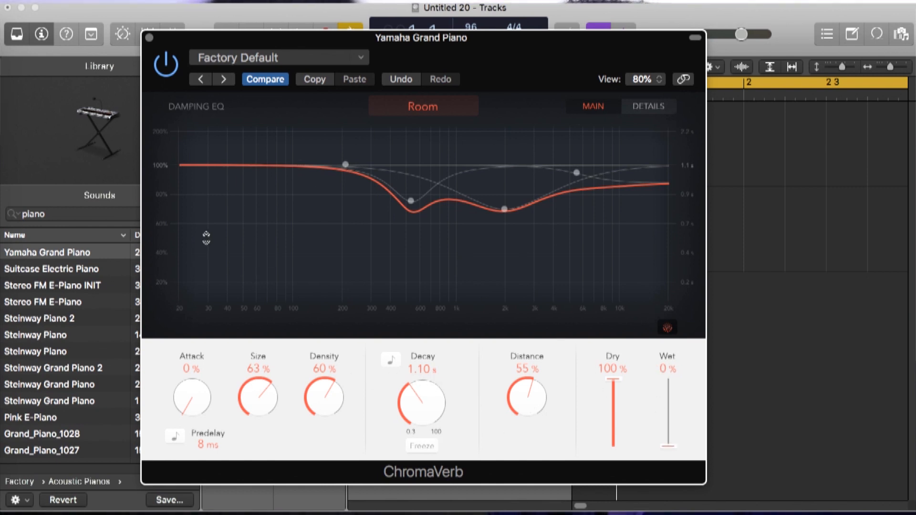
left_click(150, 38)
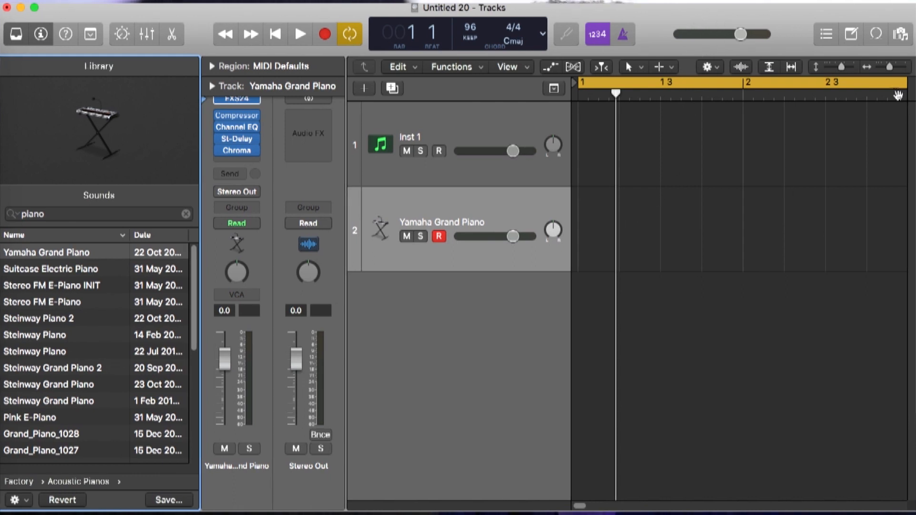
Step: Zoom the track timeline out horizontally to show about seven bars
left_click_drag(889, 68, 884, 71)
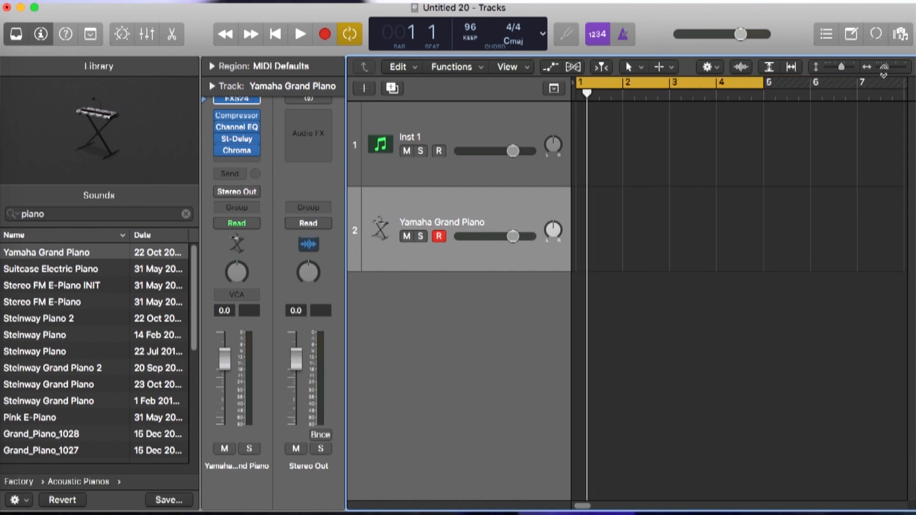